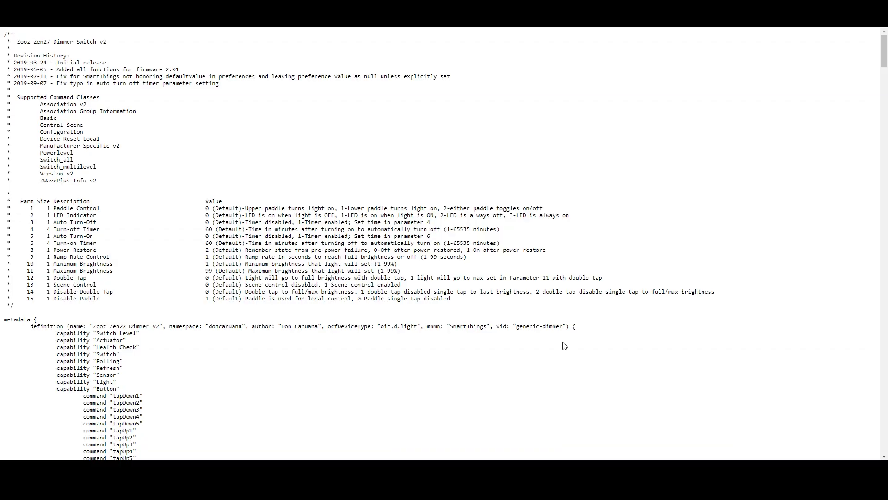
{"action": "scroll", "coordinate": [564, 345], "scroll_direction": "down", "scroll_amount": 3}
{"action": "scroll", "coordinate": [565, 345], "scroll_direction": "down", "scroll_amount": 3}
{"action": "scroll", "coordinate": [562, 342], "scroll_direction": "down", "scroll_amount": 4}
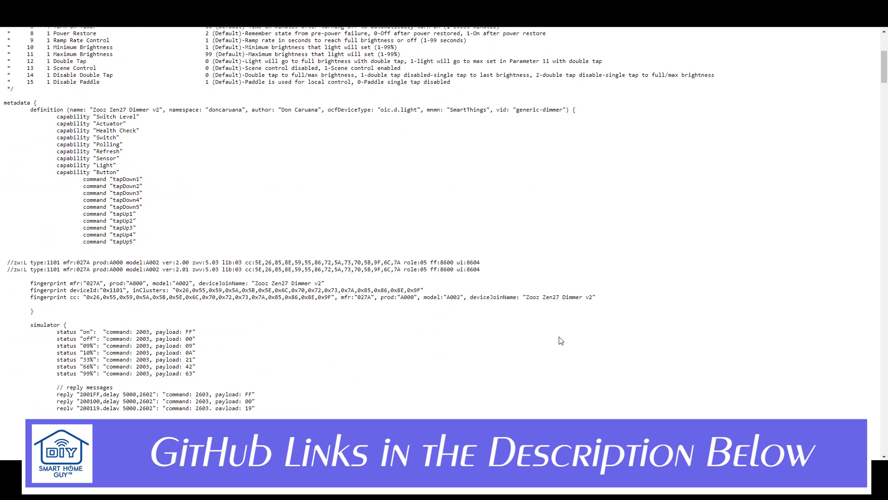
{"action": "scroll", "coordinate": [561, 340], "scroll_direction": "down", "scroll_amount": 4}
{"action": "scroll", "coordinate": [561, 341], "scroll_direction": "down", "scroll_amount": 2}
{"action": "scroll", "coordinate": [561, 340], "scroll_direction": "down", "scroll_amount": 4}
{"action": "scroll", "coordinate": [561, 340], "scroll_direction": "down", "scroll_amount": 4}
{"action": "scroll", "coordinate": [560, 340], "scroll_direction": "down", "scroll_amount": 4}
{"action": "scroll", "coordinate": [560, 340], "scroll_direction": "down", "scroll_amount": 2}
{"action": "scroll", "coordinate": [560, 340], "scroll_direction": "down", "scroll_amount": 5}
{"action": "scroll", "coordinate": [561, 340], "scroll_direction": "down", "scroll_amount": 4}
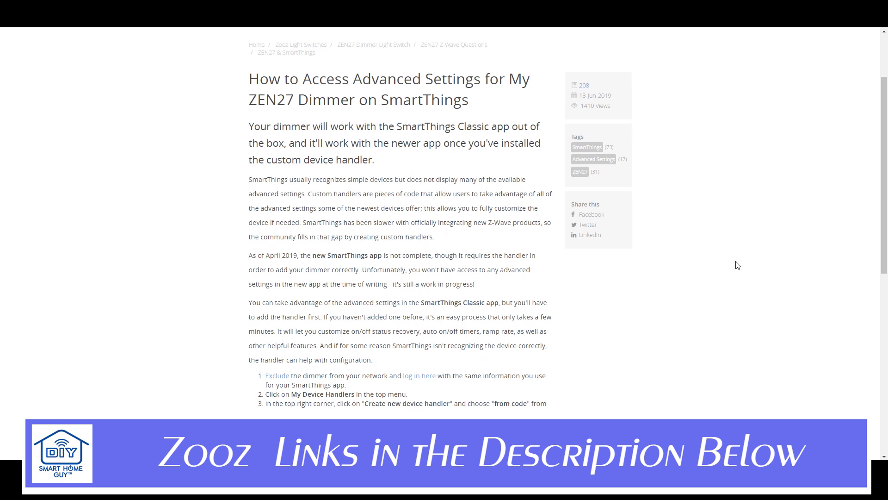
{"action": "scroll", "coordinate": [738, 265], "scroll_direction": "down", "scroll_amount": 1}
{"action": "scroll", "coordinate": [736, 265], "scroll_direction": "down", "scroll_amount": 1}
{"action": "scroll", "coordinate": [737, 264], "scroll_direction": "down", "scroll_amount": 1}
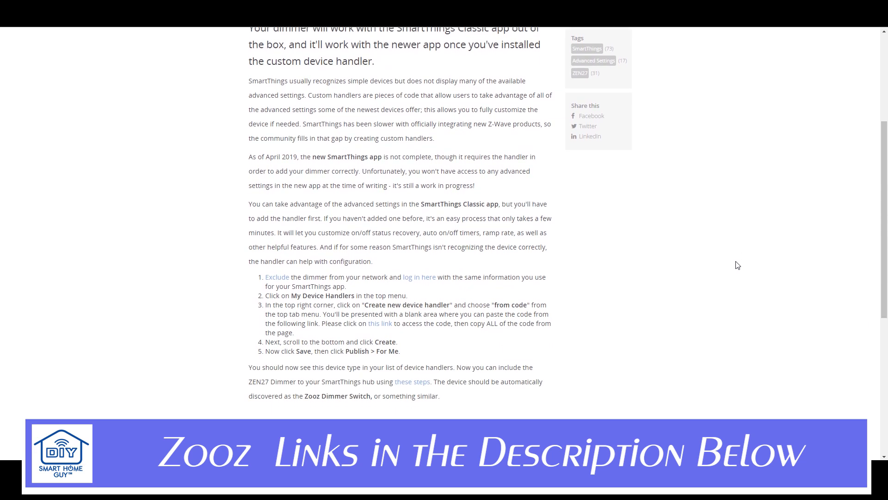
{"action": "scroll", "coordinate": [737, 265], "scroll_direction": "down", "scroll_amount": 1}
{"action": "scroll", "coordinate": [737, 265], "scroll_direction": "down", "scroll_amount": 1}
{"action": "scroll", "coordinate": [737, 264], "scroll_direction": "down", "scroll_amount": 1}
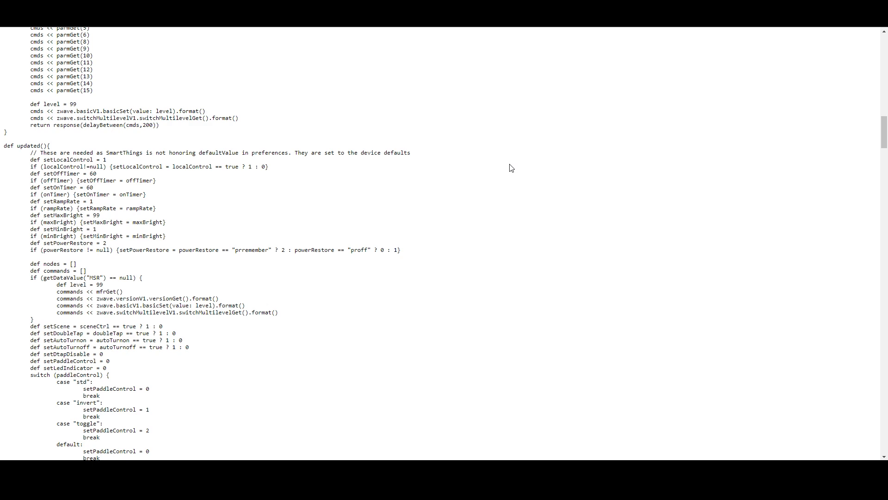
Select all of the raw Zen27 handler code on GitHub and copy it
{"action": "key", "text": "ctrl+a"}
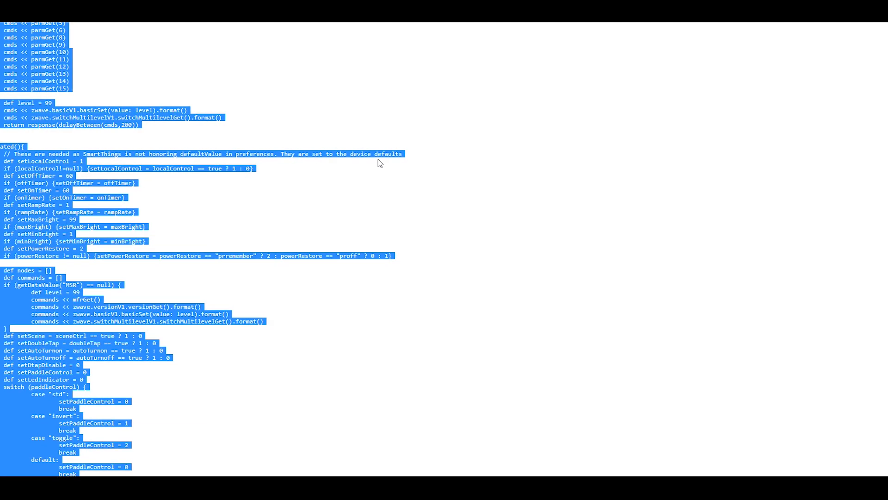
{"action": "right_click", "coordinate": [421, 165]}
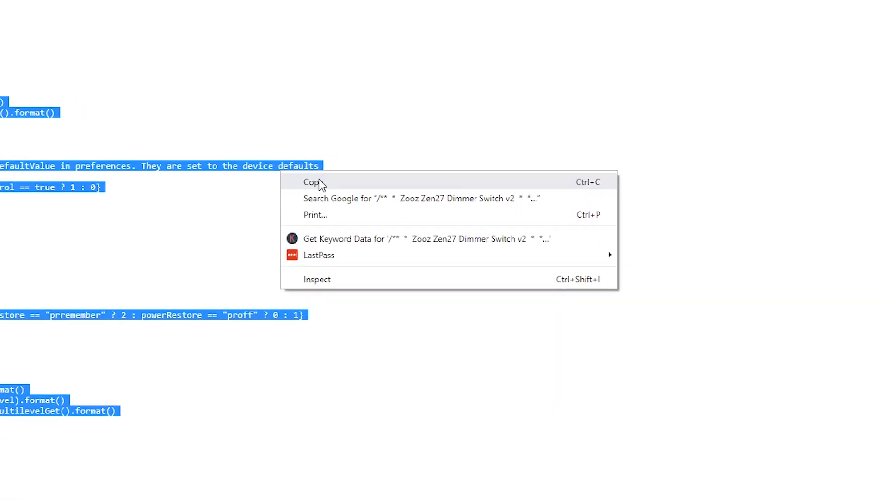
{"action": "left_click", "coordinate": [334, 178]}
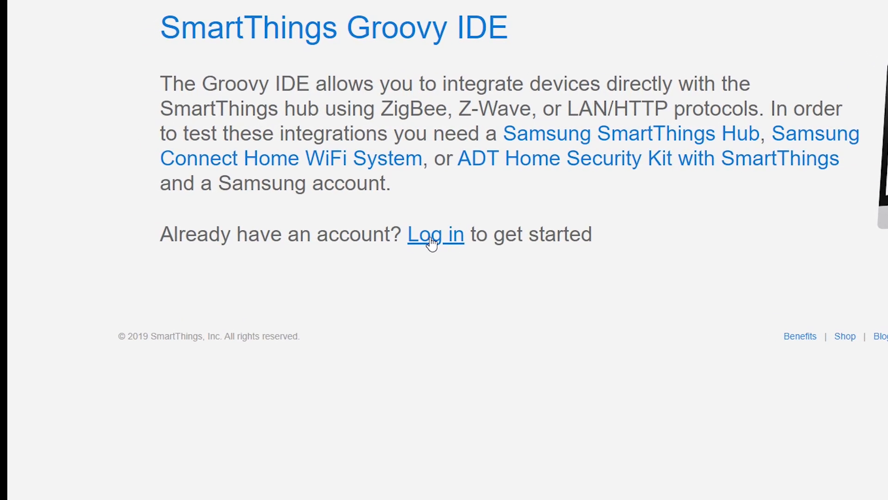
Sign in to the SmartThings IDE with the Samsung account
{"action": "left_click", "coordinate": [432, 239]}
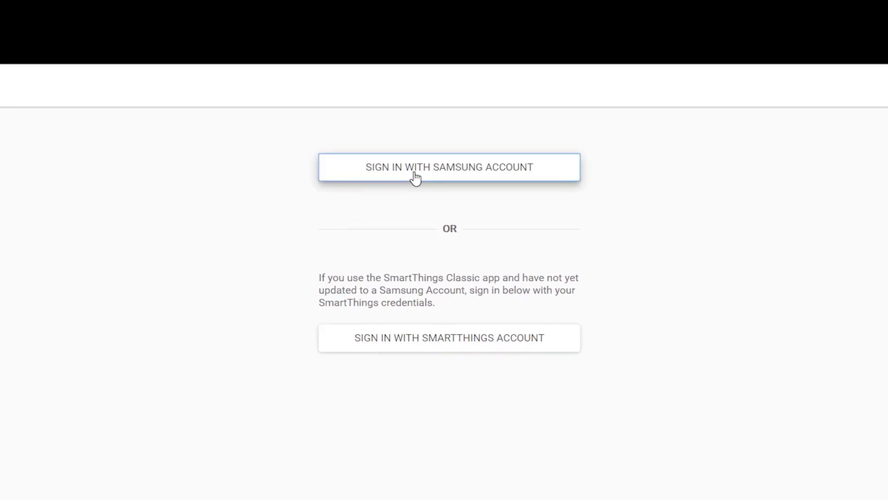
{"action": "left_click", "coordinate": [414, 171]}
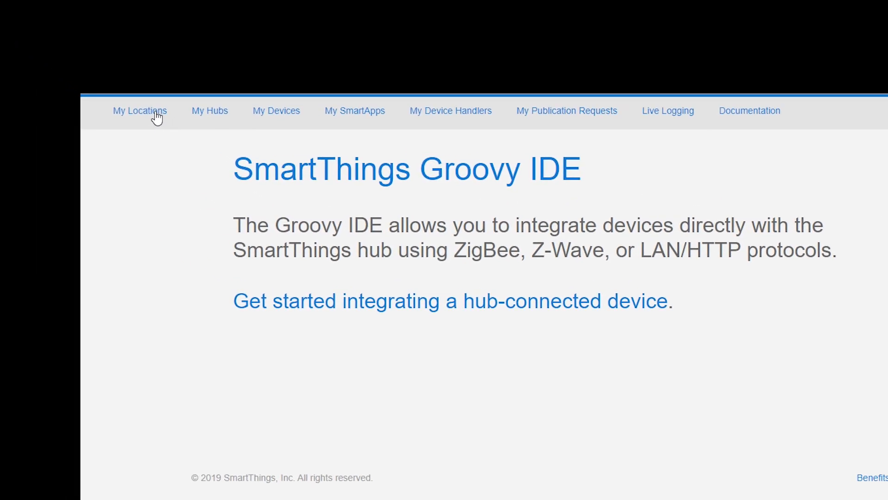
Browse the Home location and its hub, then reach the My Device Handlers list
{"action": "left_click", "coordinate": [97, 77]}
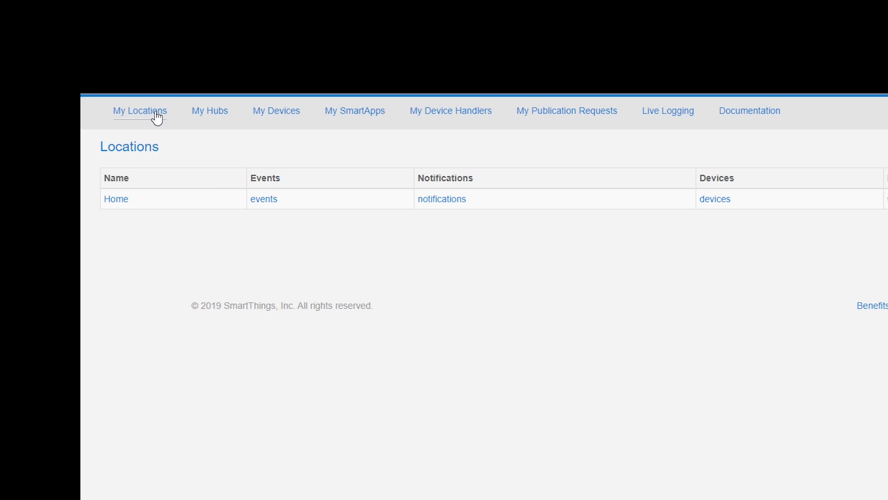
{"action": "left_click", "coordinate": [115, 200]}
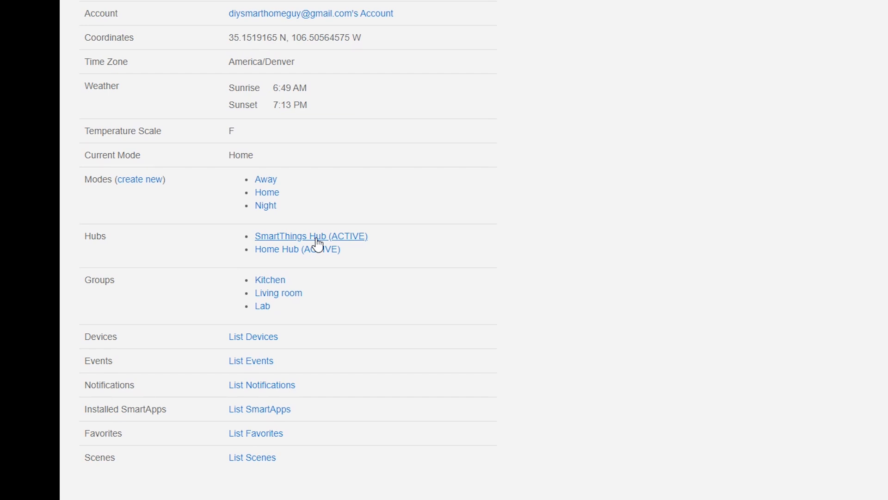
{"action": "left_click", "coordinate": [318, 239]}
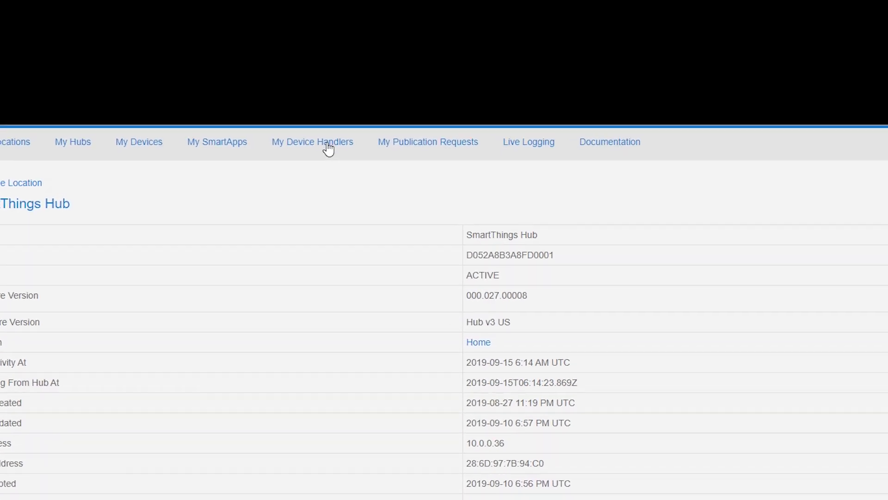
{"action": "left_click", "coordinate": [328, 147]}
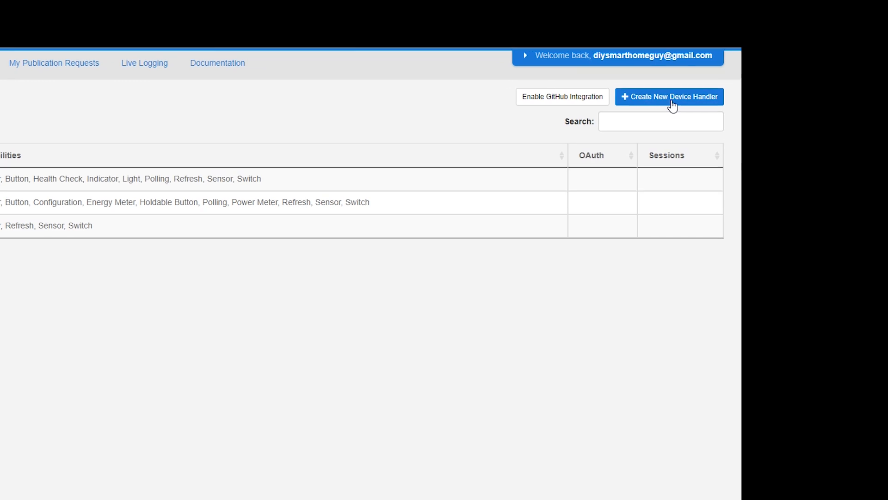
Create a new device handler from the pasted Zen27 Dimmer v2 code
{"action": "left_click", "coordinate": [705, 90]}
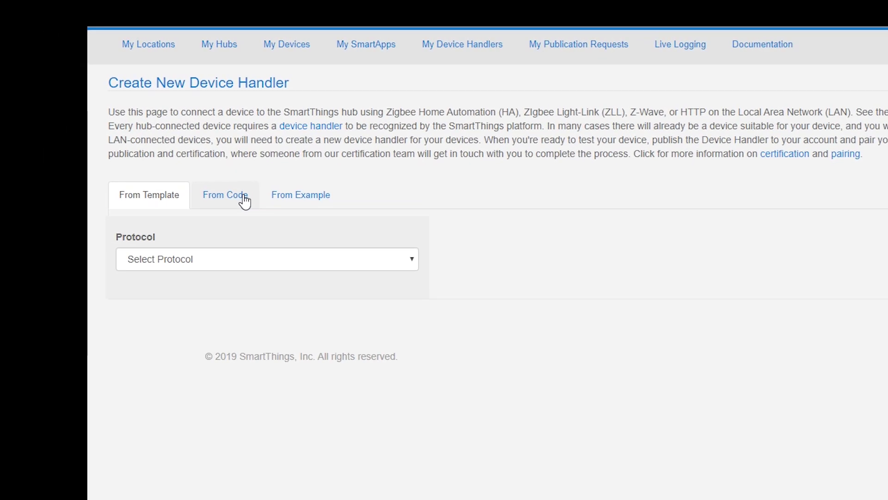
{"action": "left_click", "coordinate": [244, 200]}
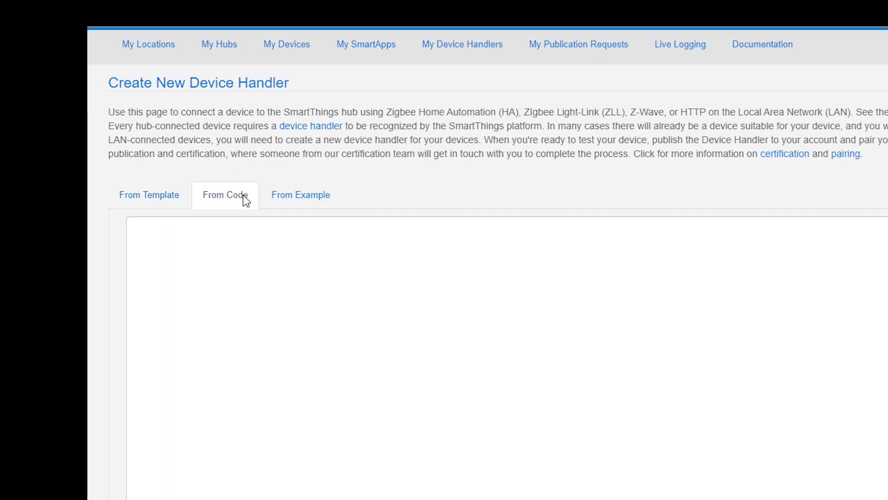
{"action": "key", "text": "ctrl+v"}
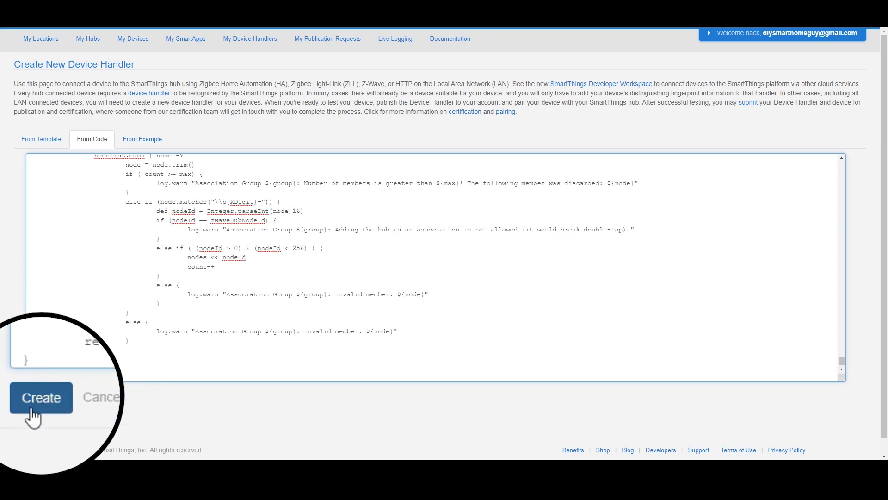
{"action": "left_click", "coordinate": [41, 397]}
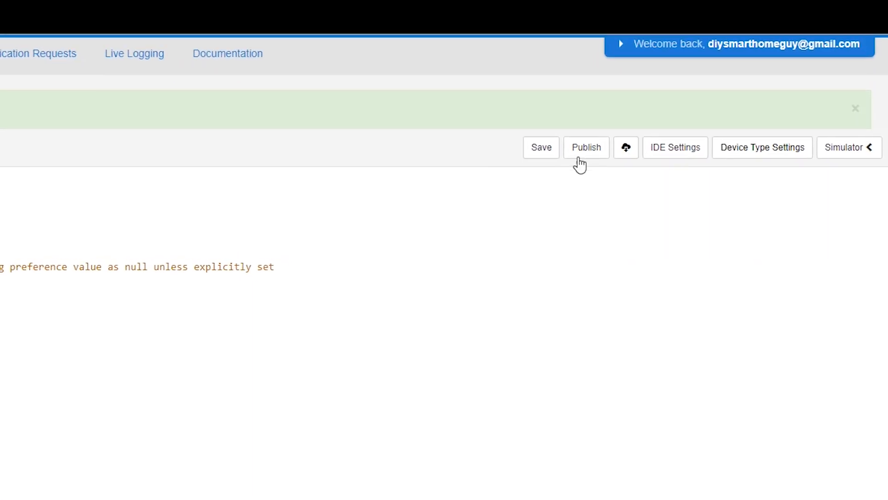
Save the Zooz Zen27 Dimmer v2 handler and publish it For Me
{"action": "left_click", "coordinate": [479, 174]}
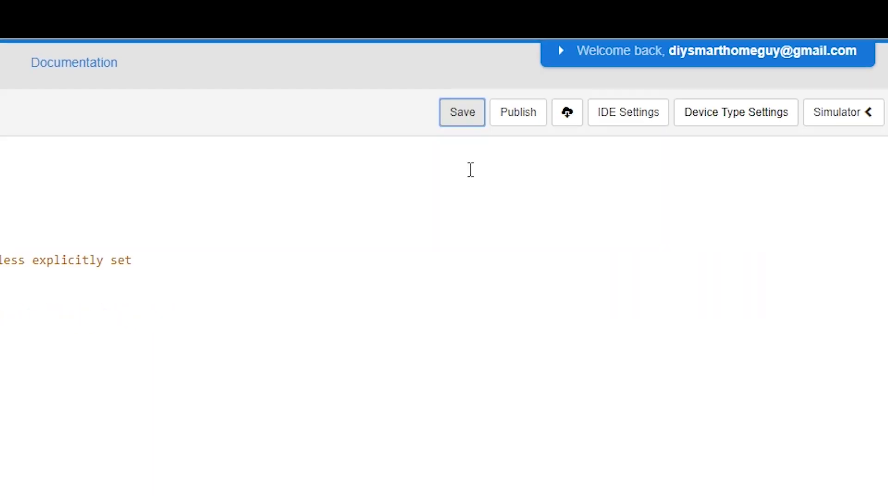
{"action": "left_click", "coordinate": [518, 112]}
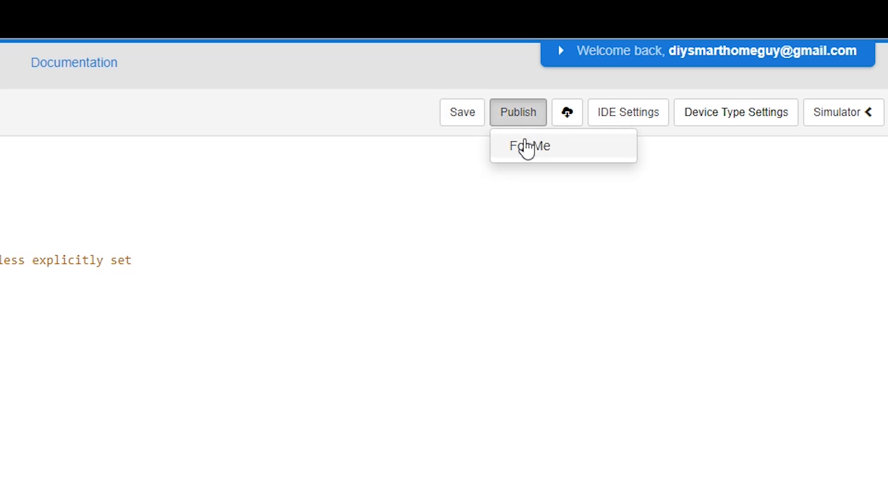
{"action": "left_click", "coordinate": [528, 148]}
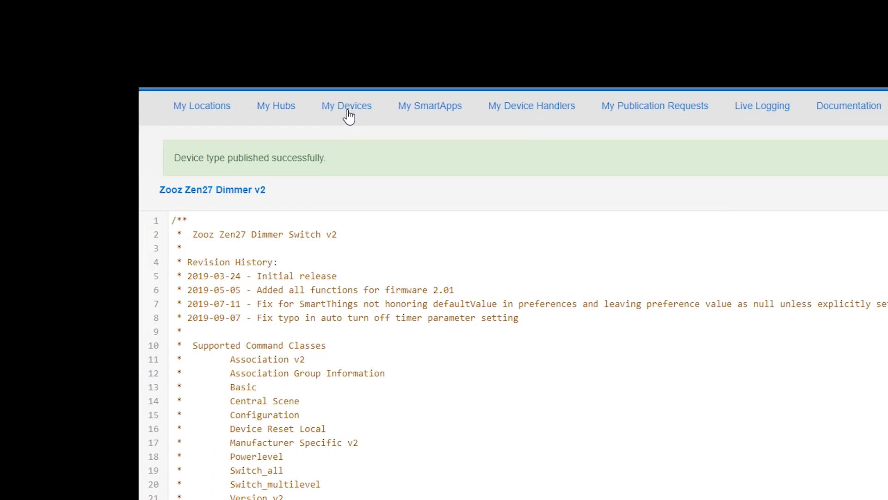
Find the Zooz ZEN27 Switch in My Devices and begin editing it
{"action": "left_click", "coordinate": [347, 105]}
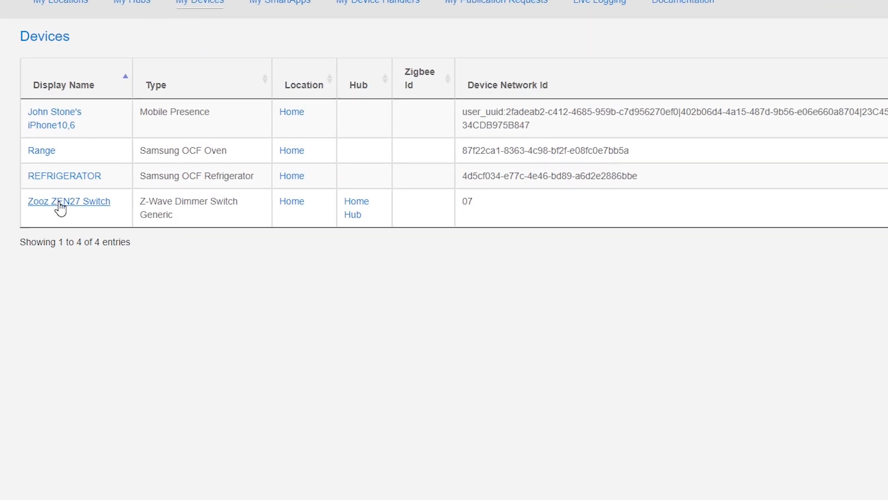
{"action": "left_click", "coordinate": [63, 205]}
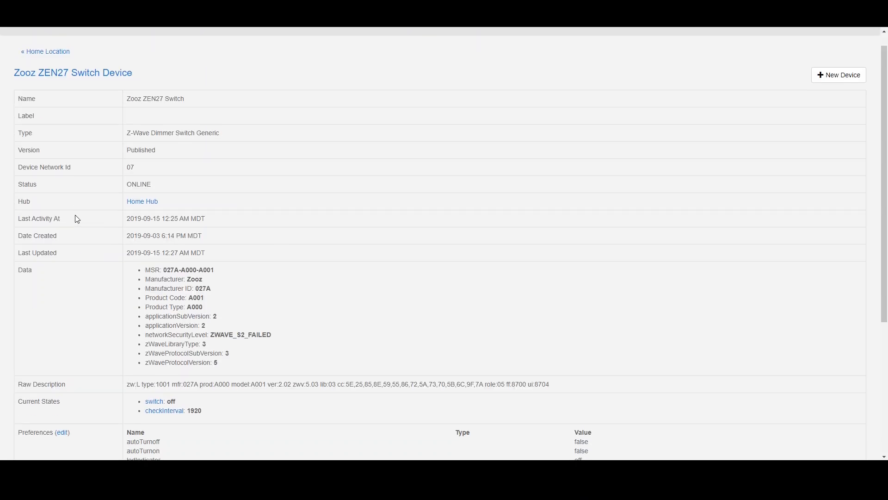
{"action": "scroll", "coordinate": [75, 214], "scroll_direction": "down", "scroll_amount": 5}
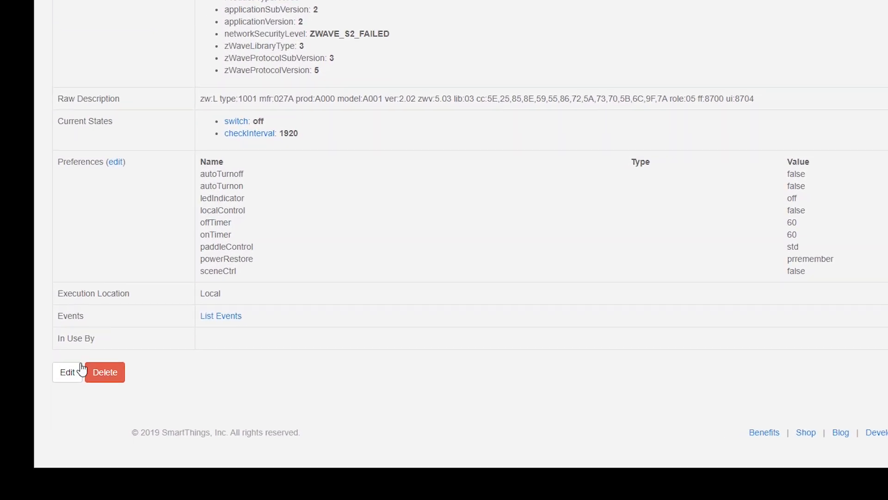
{"action": "left_click", "coordinate": [25, 387]}
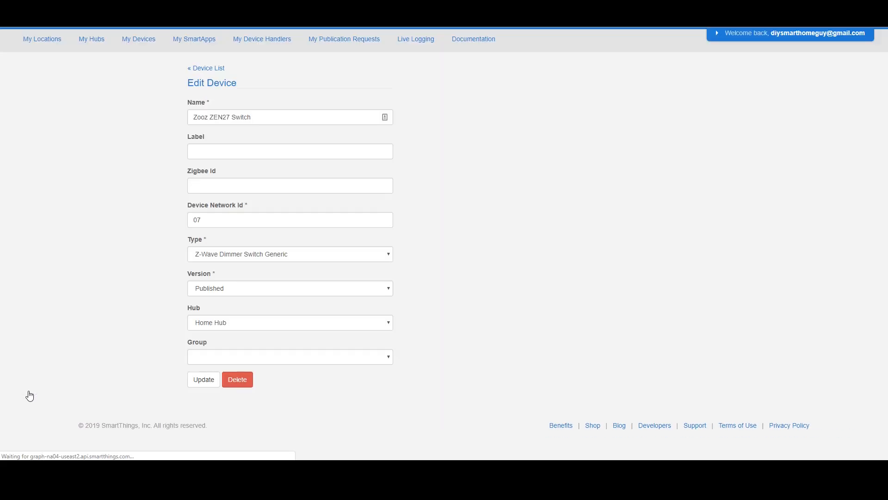
Set the switch's Type to Zooz Zen27 Dimmer v2 and update the device
{"action": "left_click", "coordinate": [339, 254]}
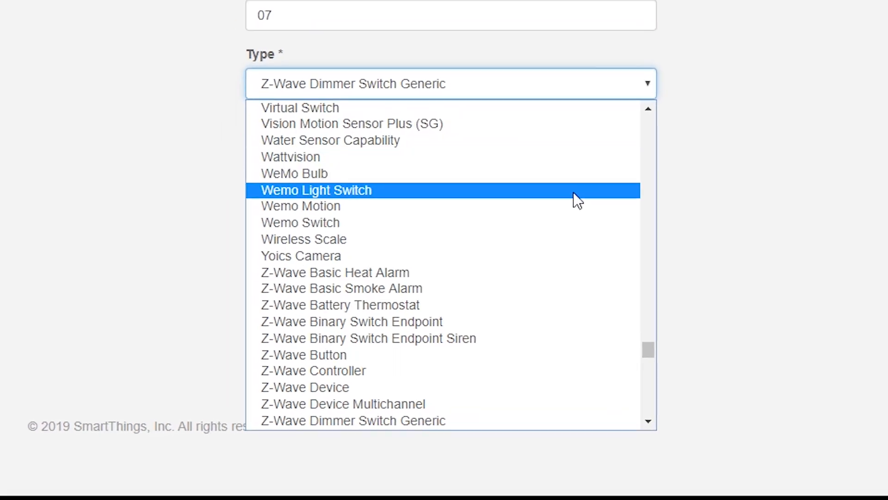
{"action": "left_click_drag", "start_coordinate": [648, 350], "coordinate": [650, 413]}
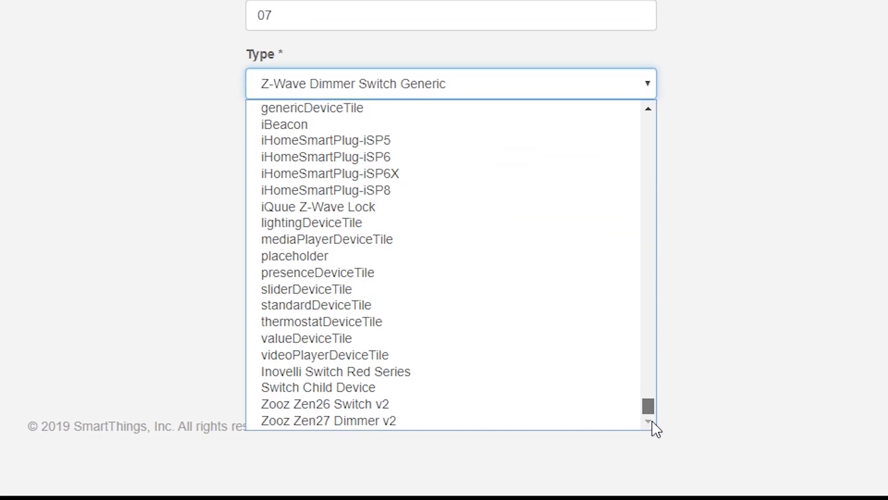
{"action": "left_click", "coordinate": [384, 421]}
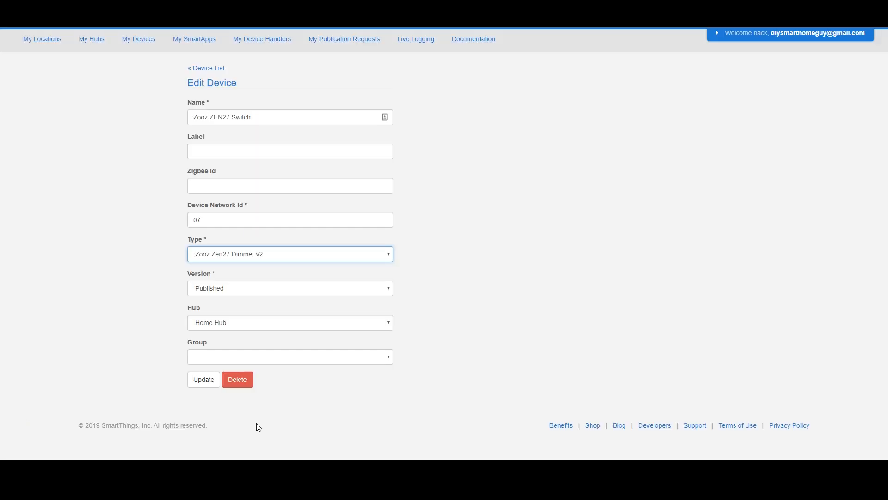
{"action": "left_click", "coordinate": [203, 379]}
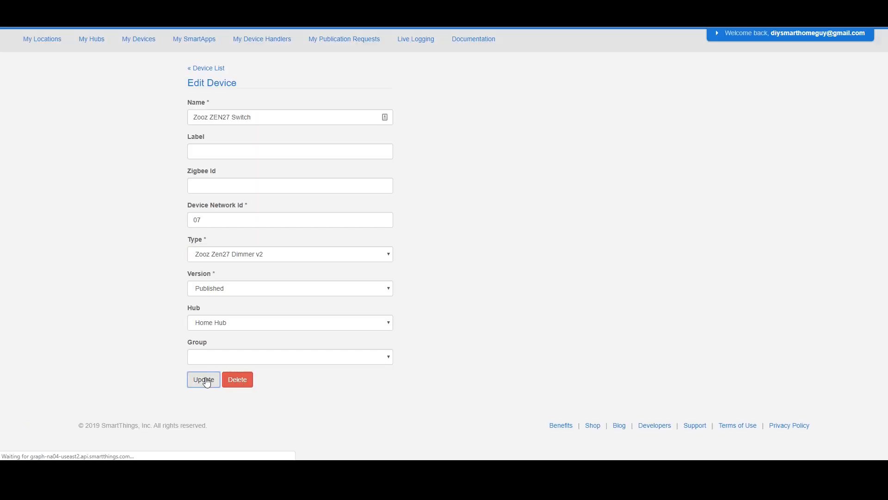